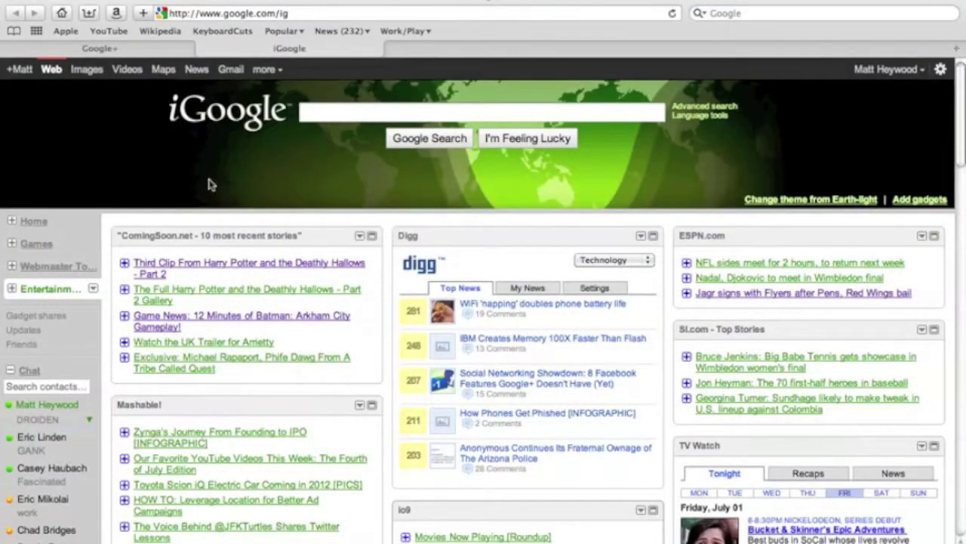
From the iGoogle ComingSoon.net gadget, open the Deathly Hallows Part 2 gallery article and start bookmarking it.
click(230, 293)
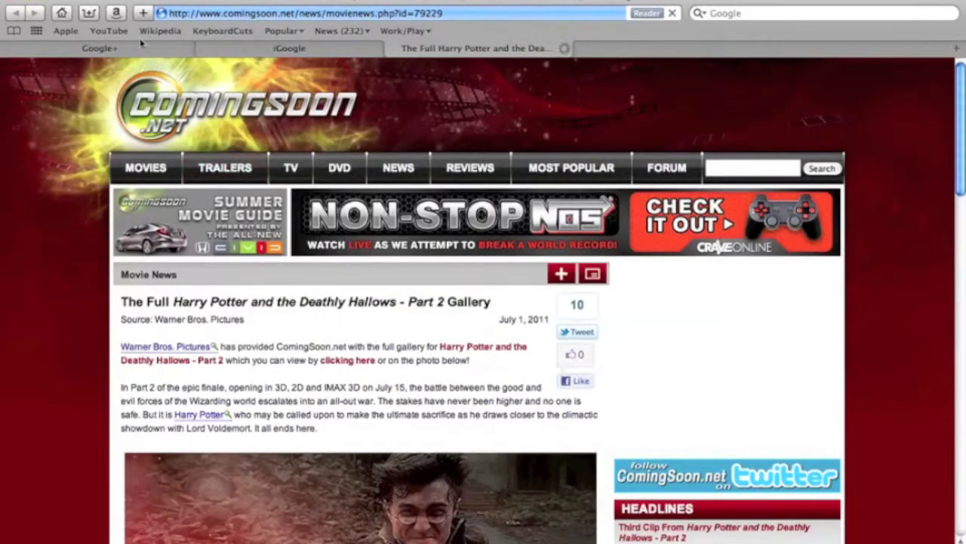
mouse_move(380, 164)
scroll(380, 164, down, 5)
scroll(380, 164, up, 5)
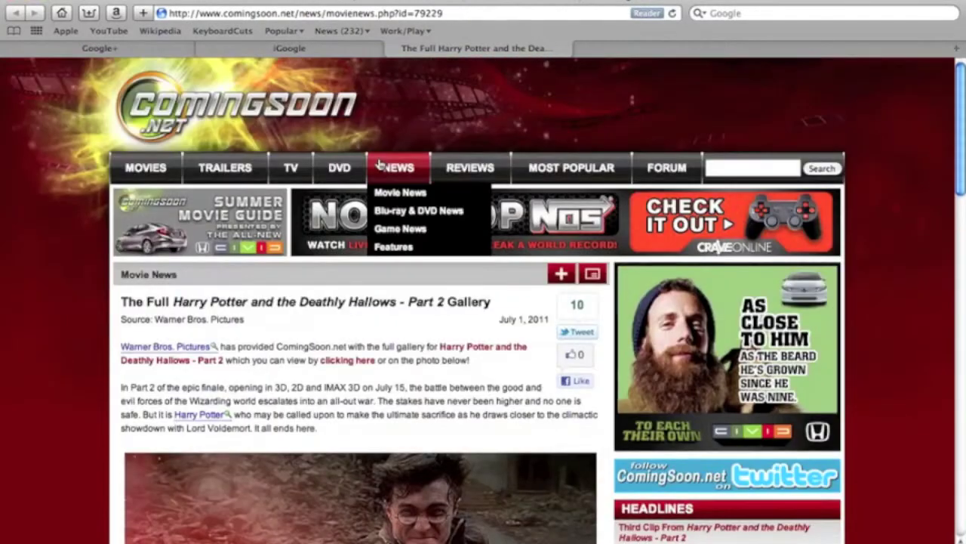
click(142, 13)
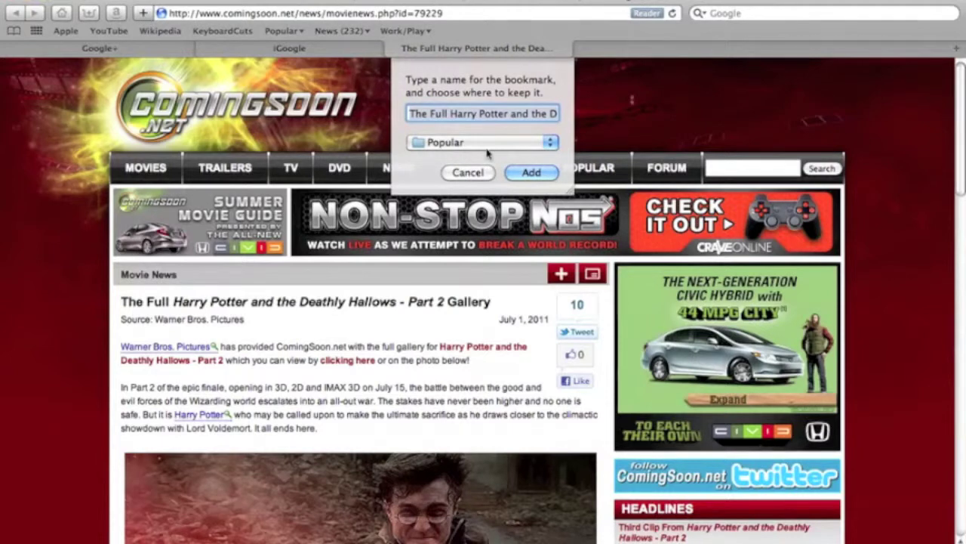
Save the Harry Potter article to Popular, confirm it in the Popular menu, then run Xmarks Synchronize Now.
click(531, 173)
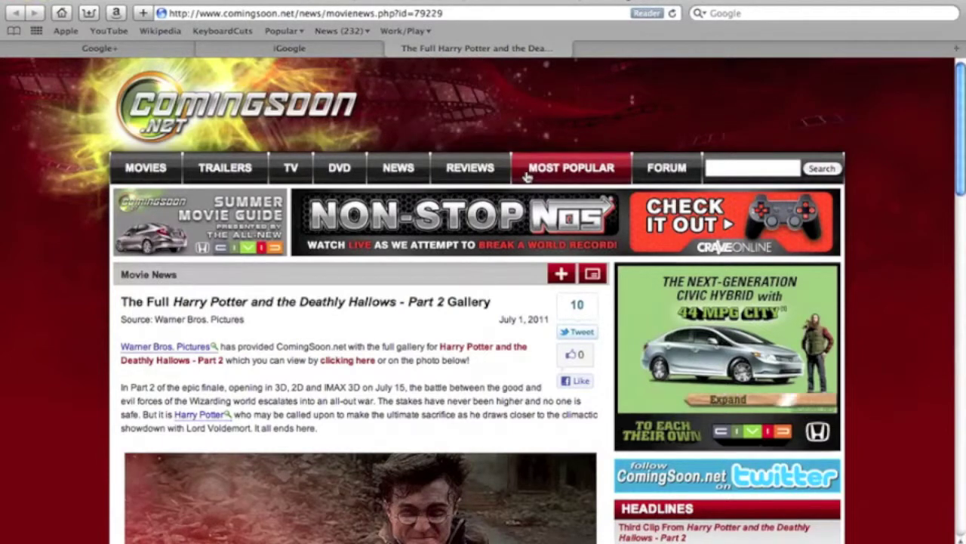
click(285, 31)
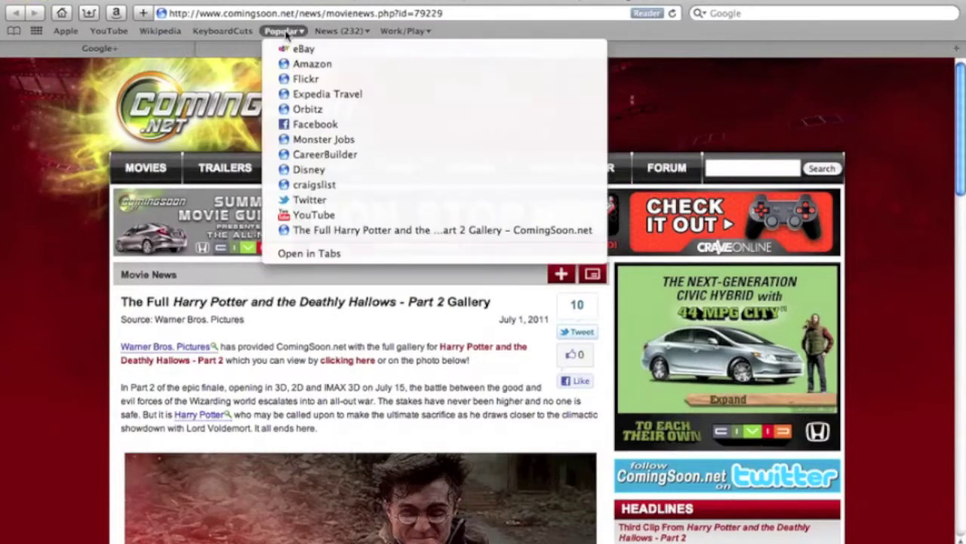
click(400, 230)
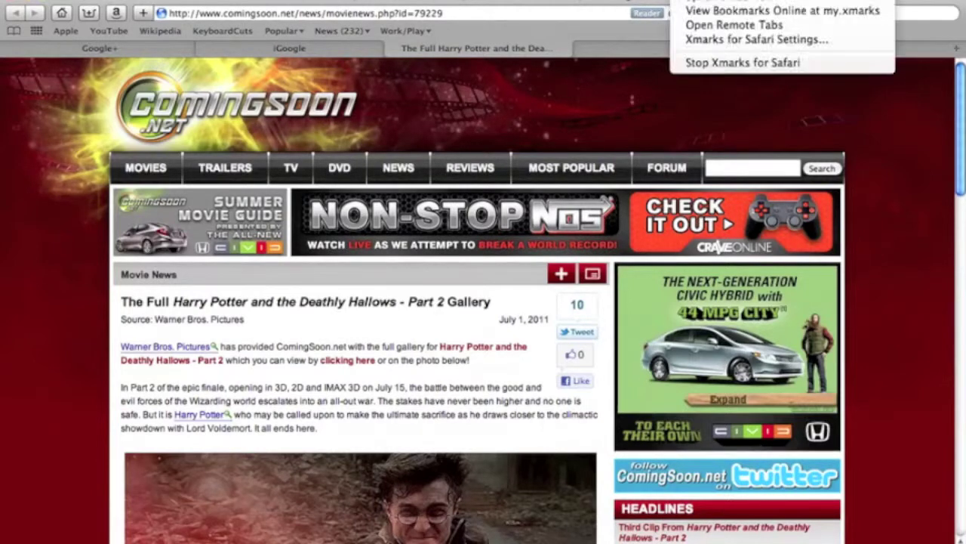
click(725, 2)
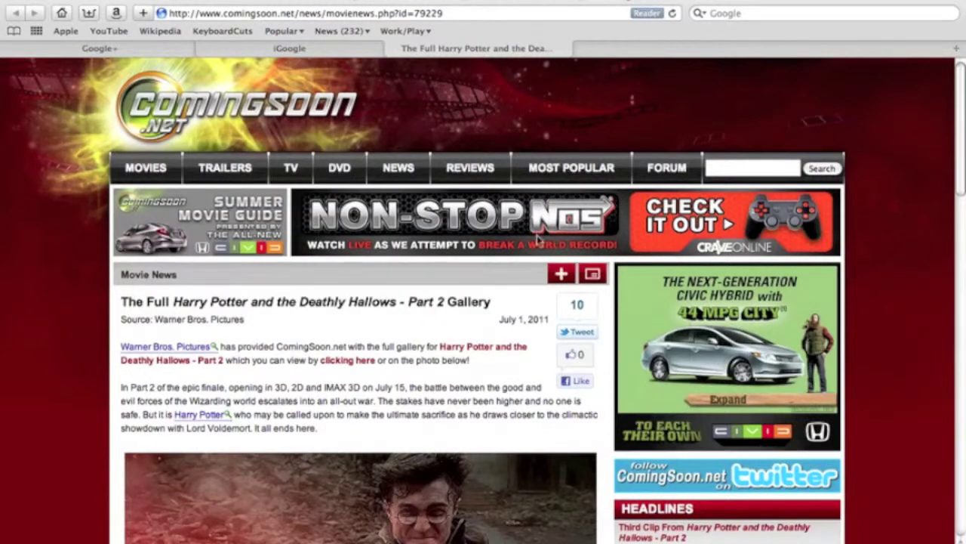
mouse_move(532, 537)
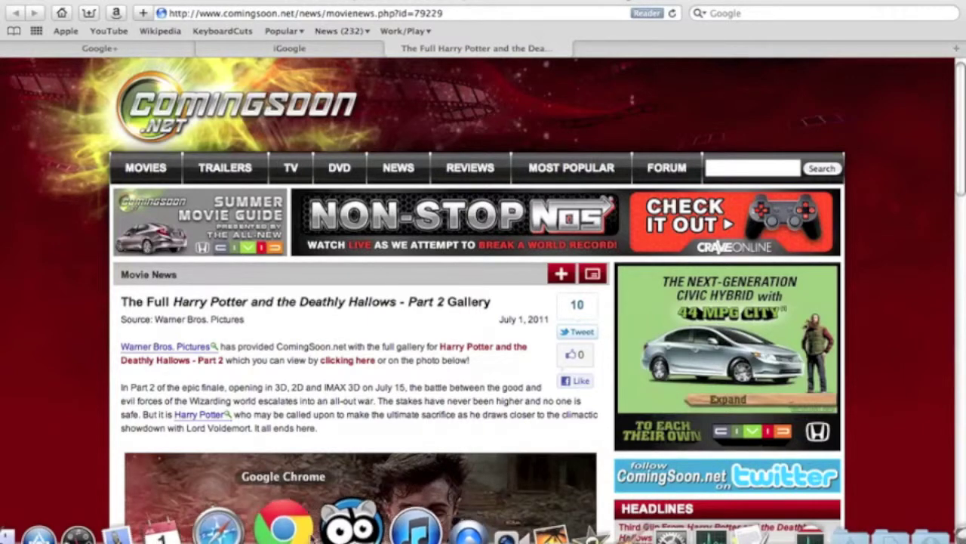
In Chrome, close the ComingSoon tab, sync via Xmarks, and open the new Harry Potter bookmark from Popular.
click(301, 532)
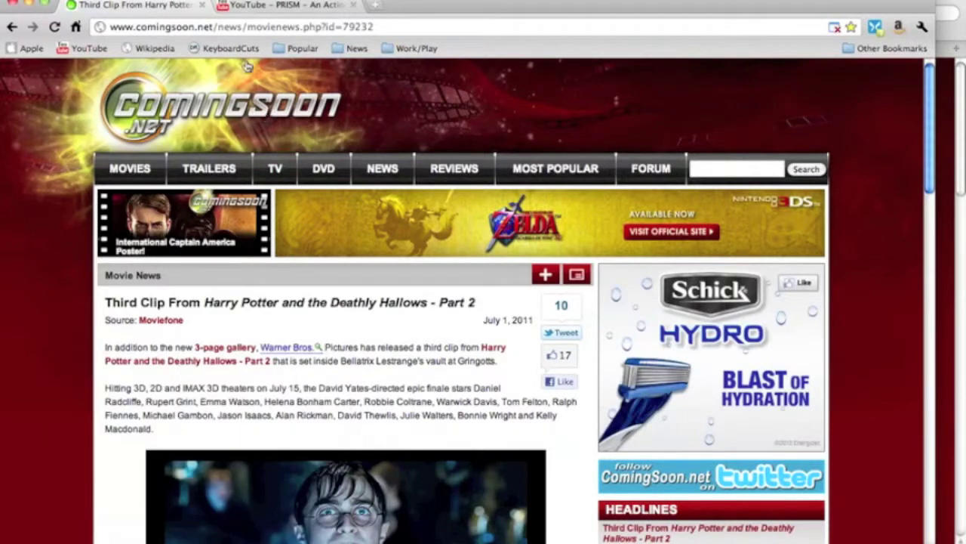
click(202, 5)
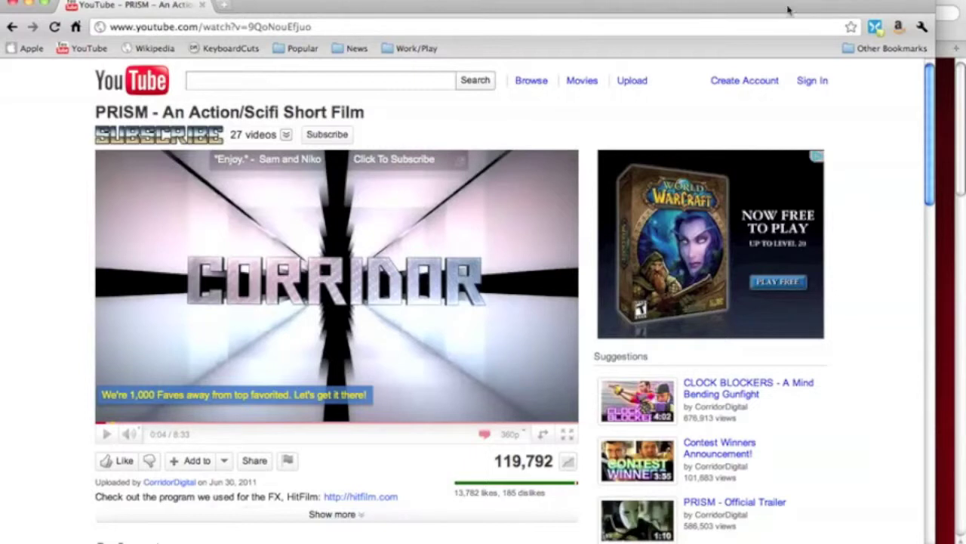
click(874, 26)
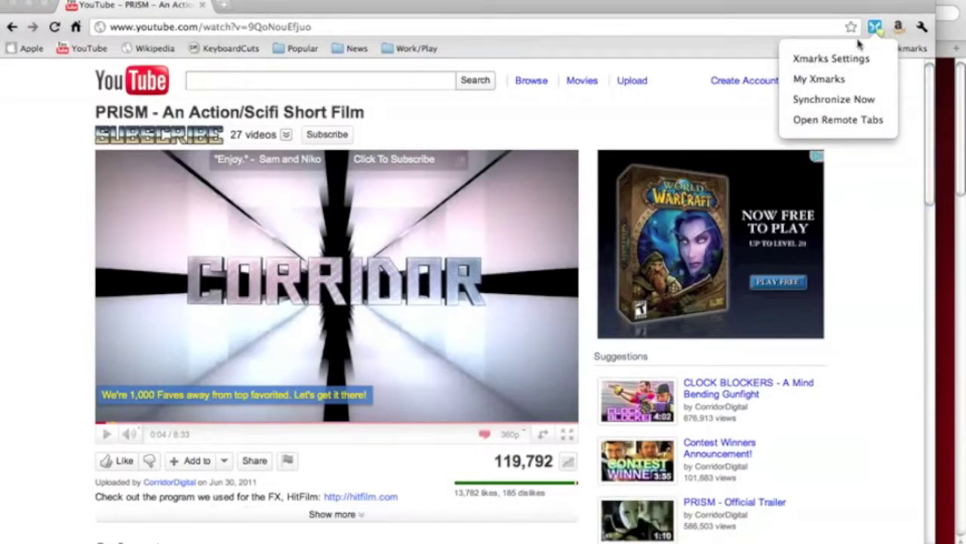
click(834, 100)
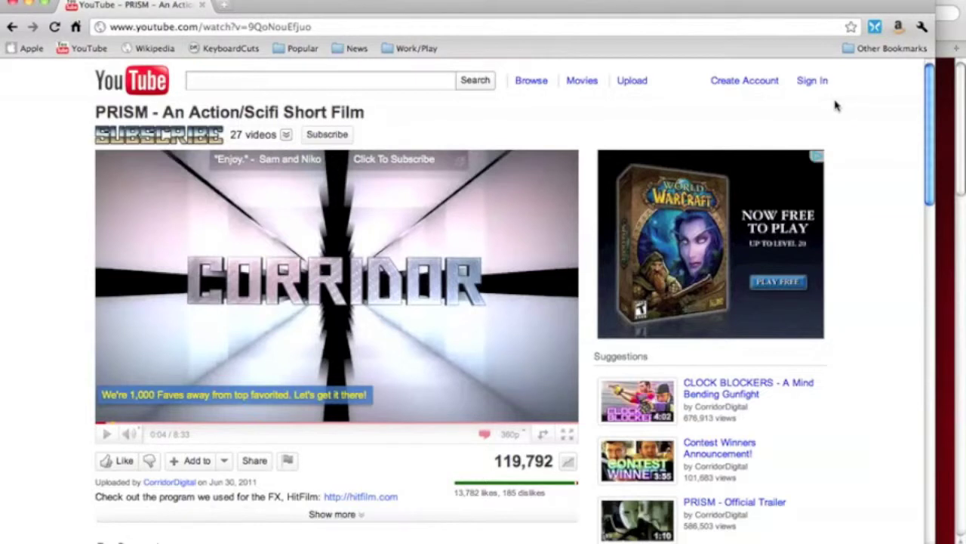
click(300, 49)
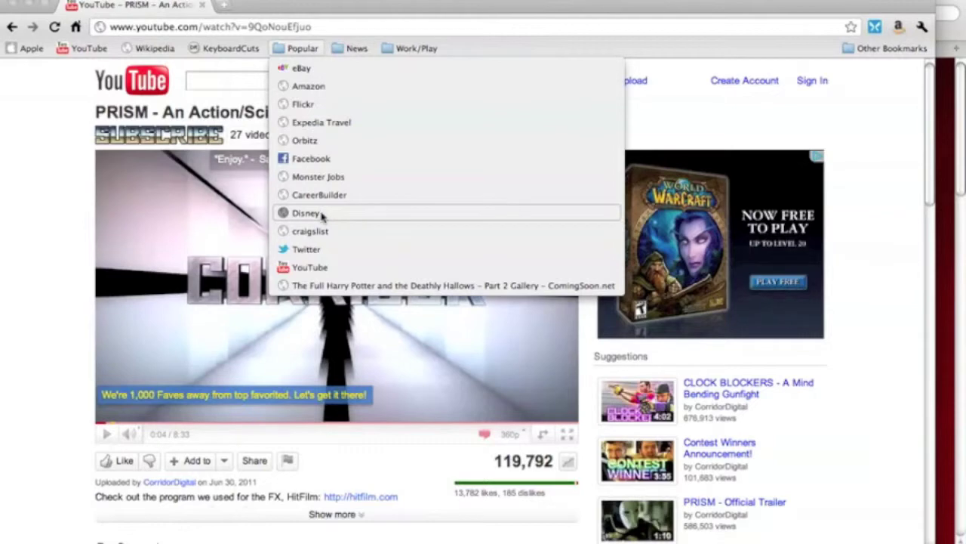
click(325, 287)
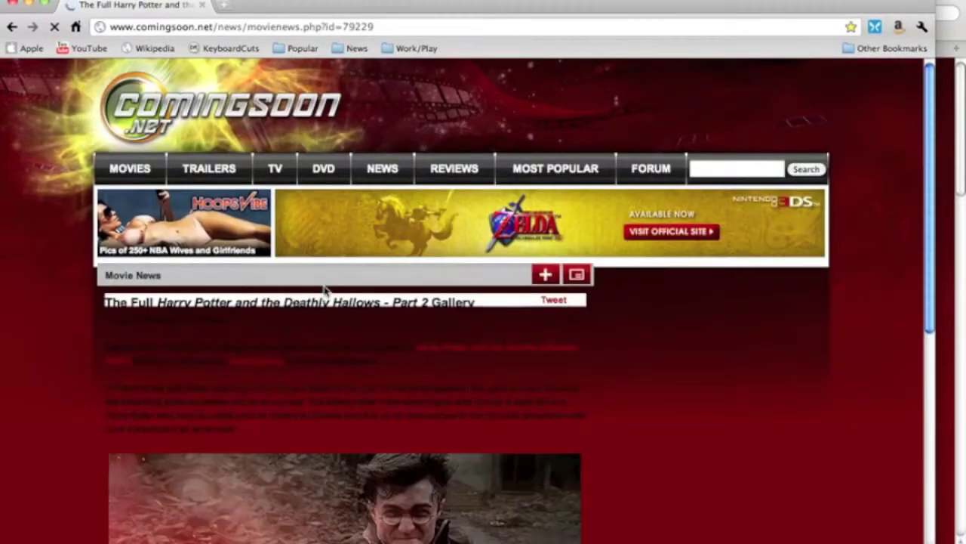
Compare the article in Safari, then return to Chrome and open a new Most visited tab.
scroll(325, 291, down, 5)
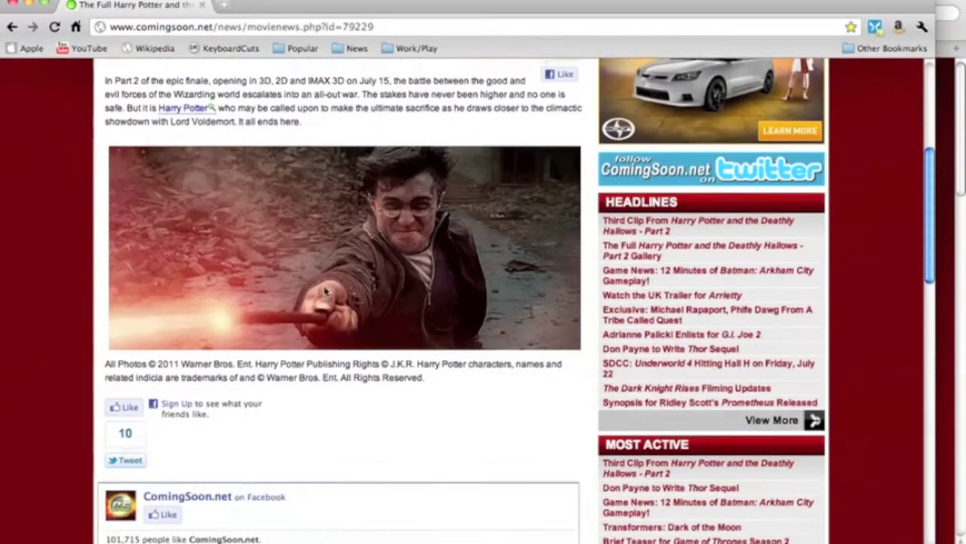
scroll(325, 290, up, 3)
scroll(326, 290, up, 2)
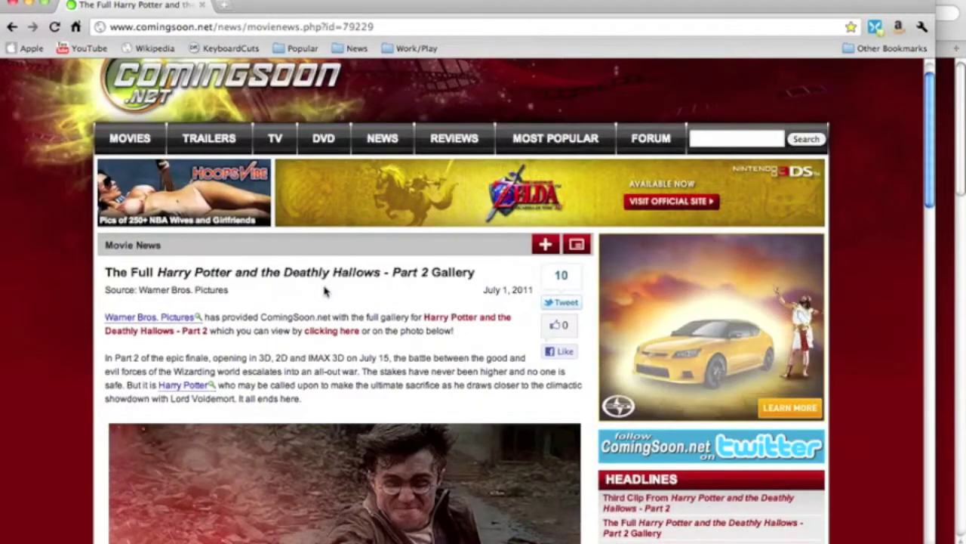
key(super+Tab)
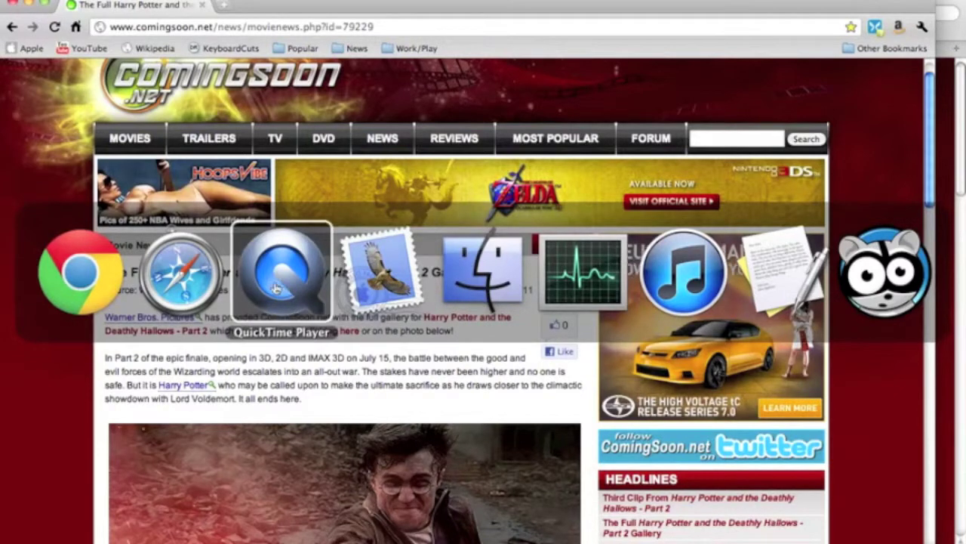
click(216, 287)
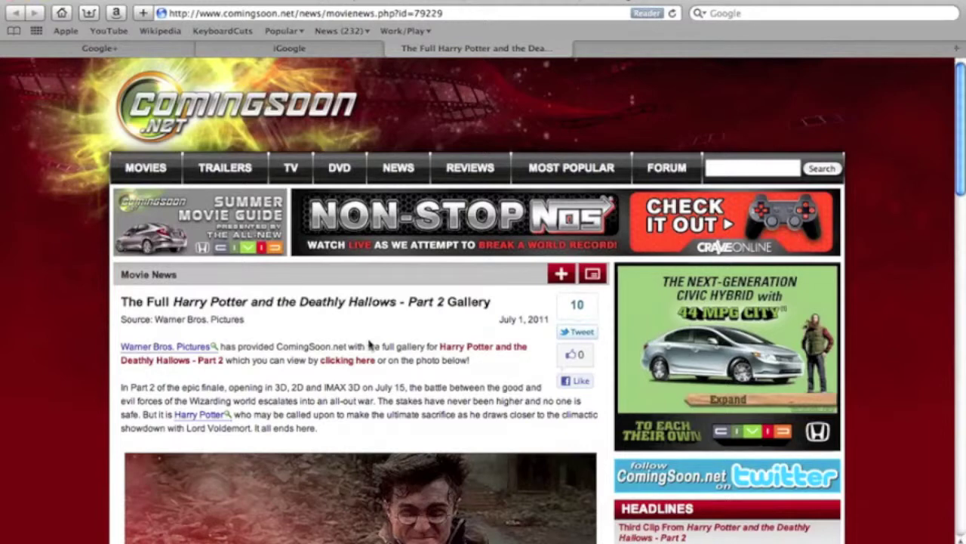
key(super+Tab)
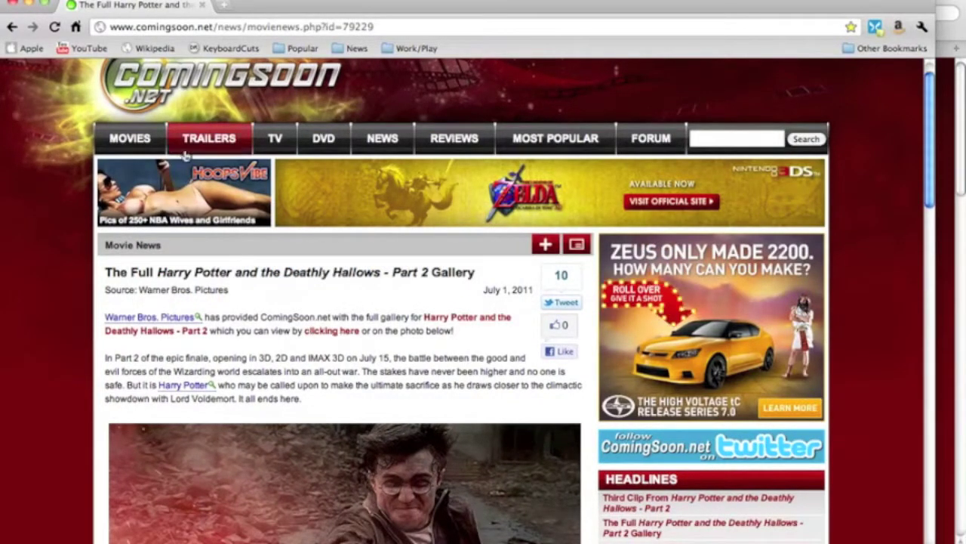
click(226, 6)
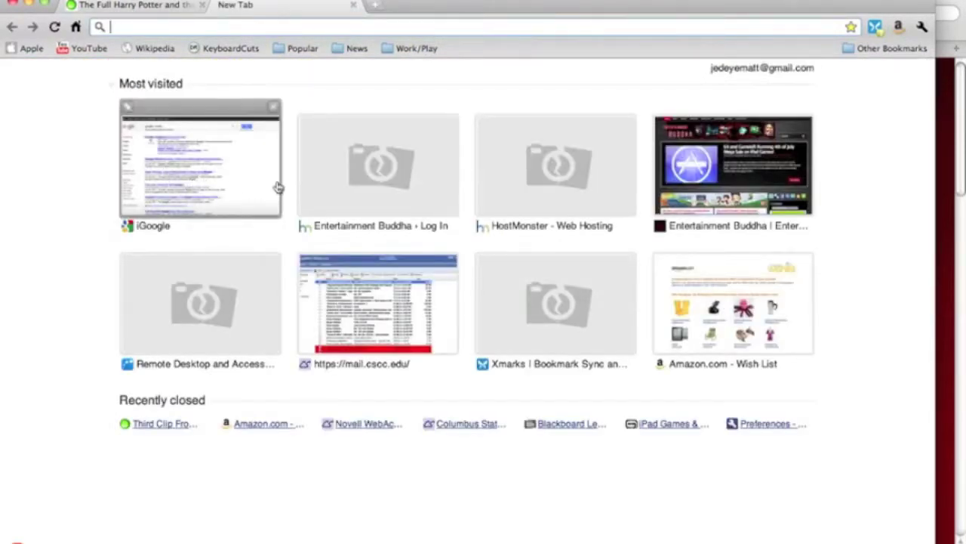
Visit Entertainment Buddha and bookmark it in the Bookmarks Bar instead of the Buddha folder.
click(693, 167)
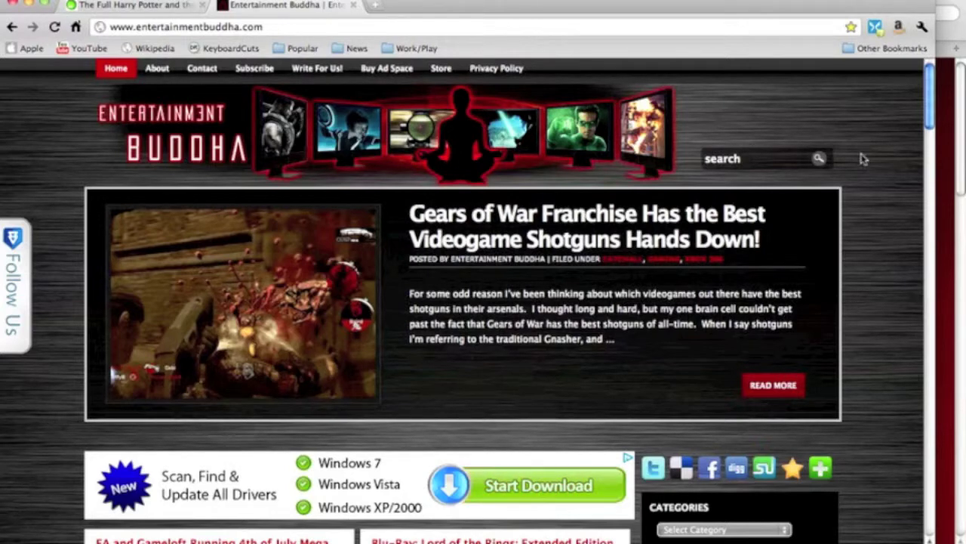
click(852, 29)
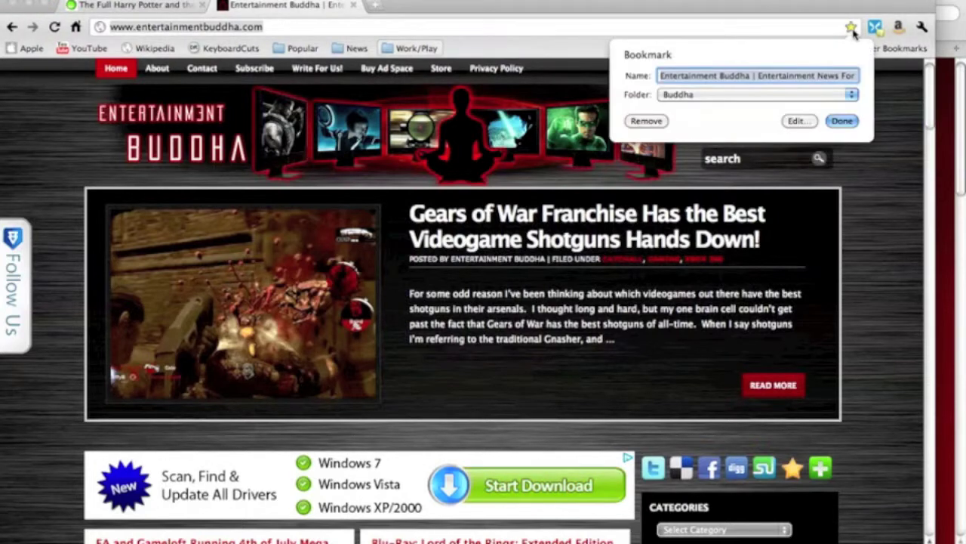
click(851, 96)
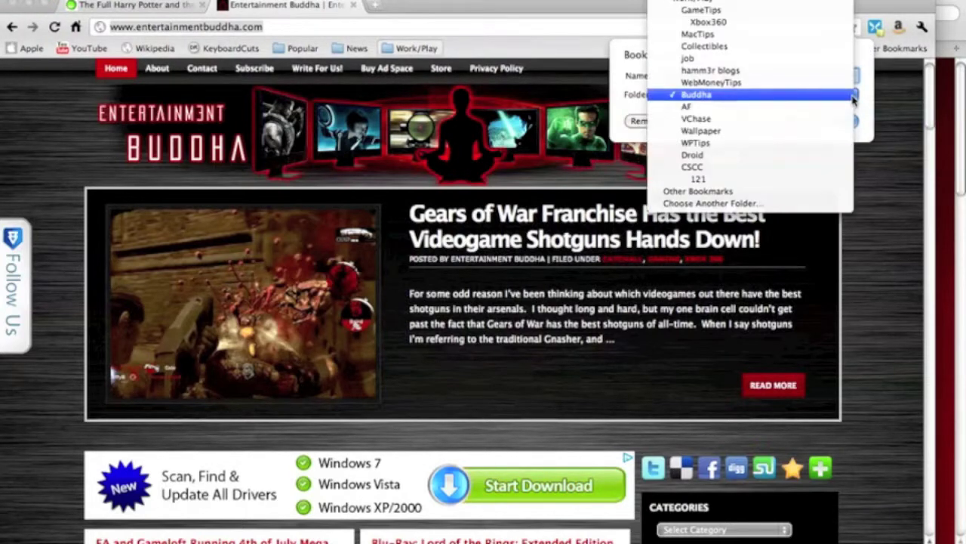
scroll(755, 98, up, 2)
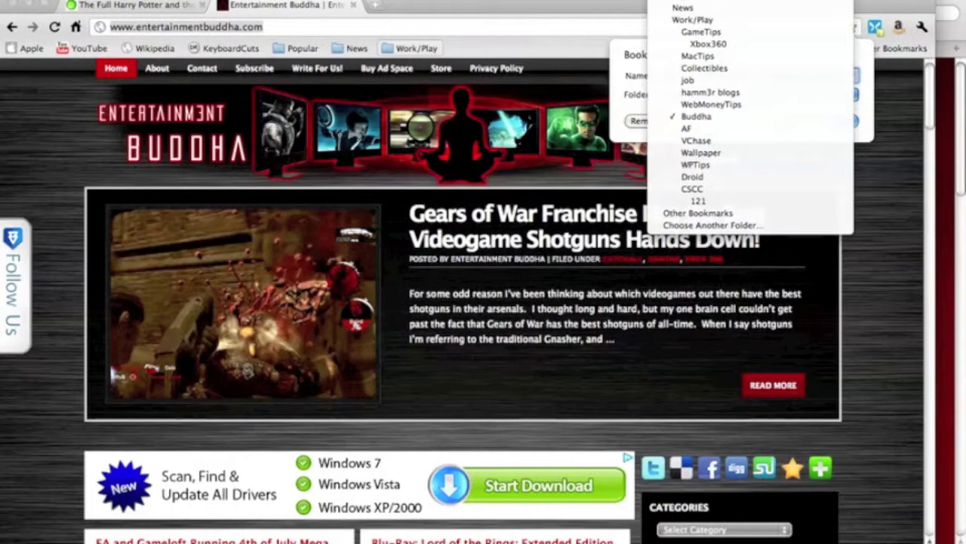
click(694, 6)
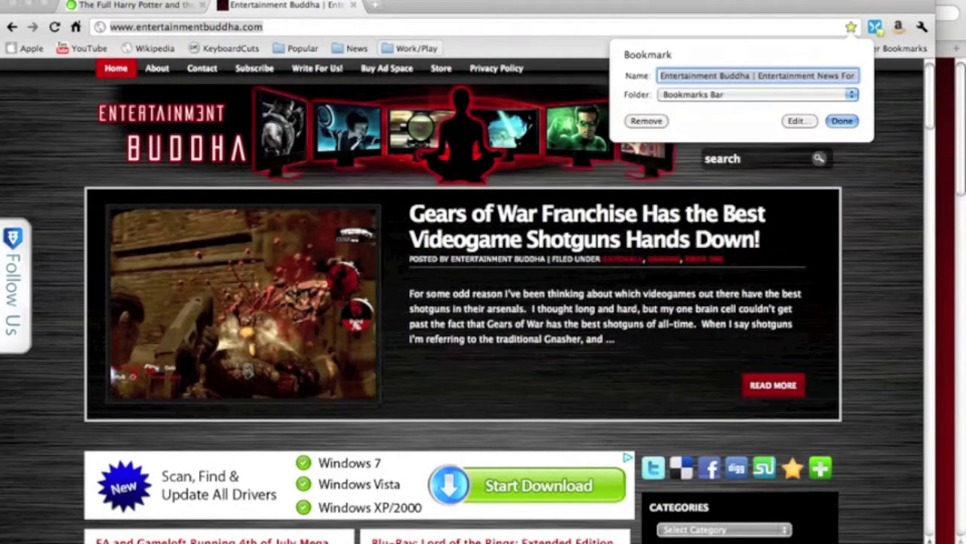
click(844, 121)
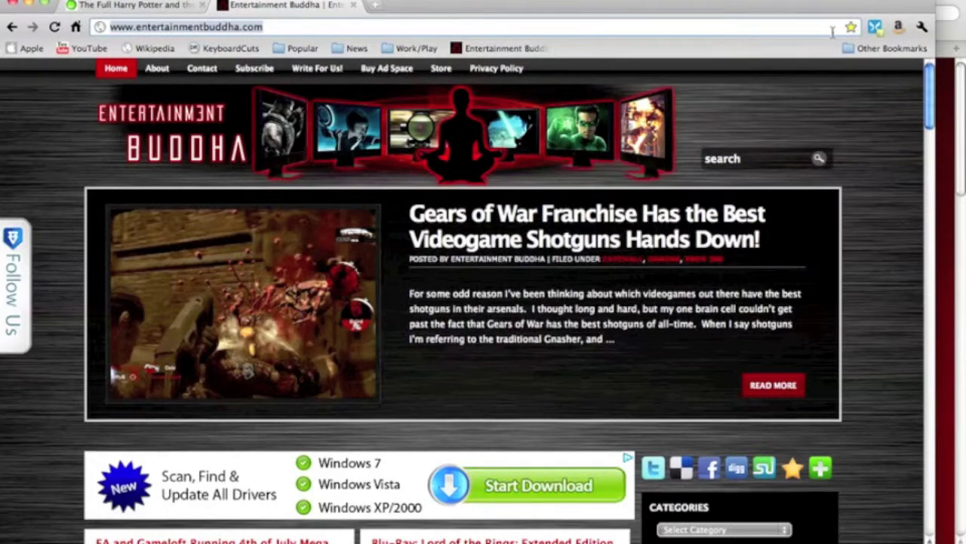
Run Xmarks Synchronize Now in Chrome, then switch to Safari's ComingSoon.net article.
click(875, 28)
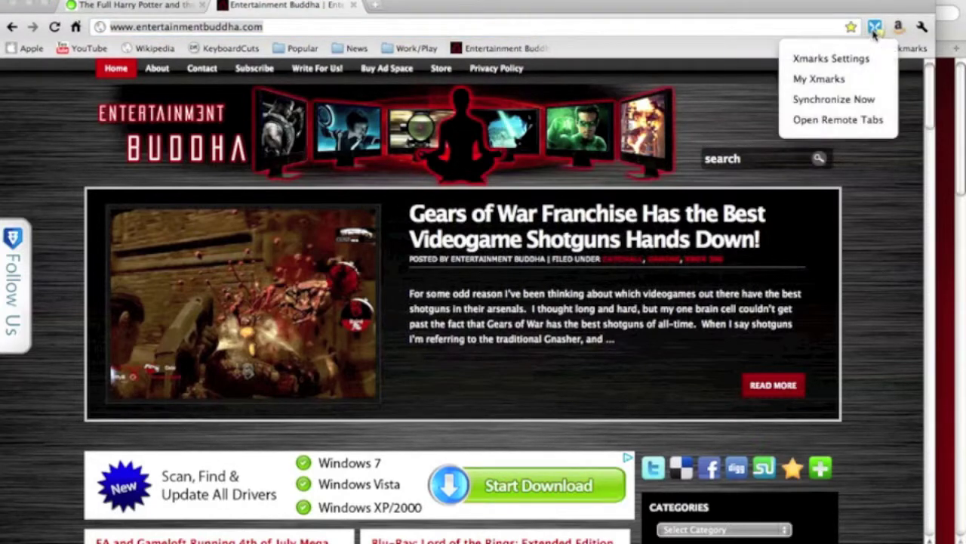
click(853, 99)
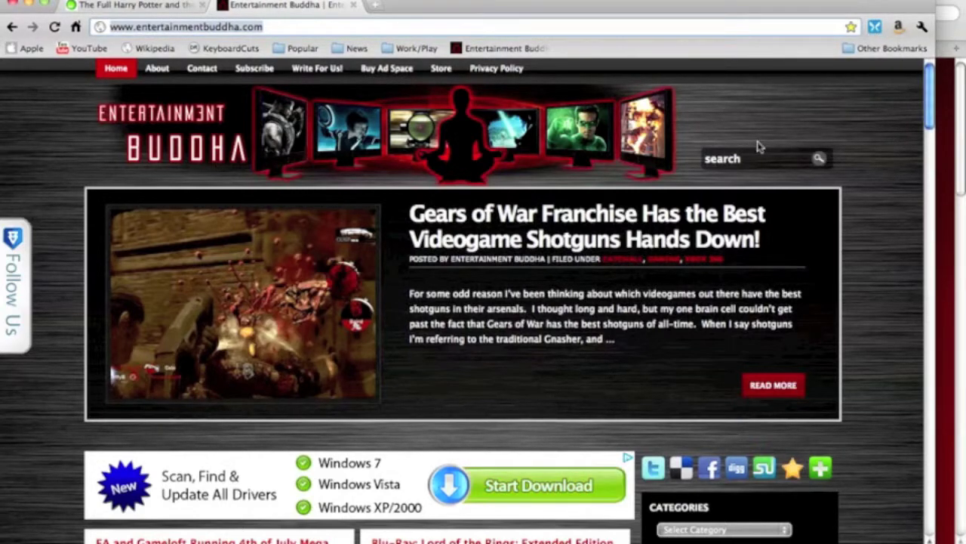
key(super+Tab)
key(super+Tab)
key(super+Tab)
key(super+shift+Tab)
key(super+shift+Tab)
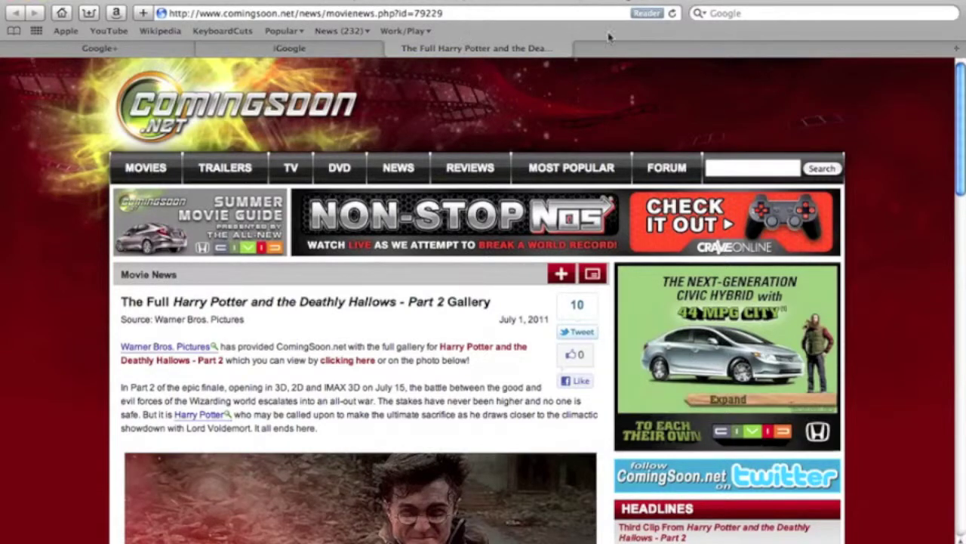
Run Xmarks Sync Now in Safari and open the newly synced Entertainment Buddha bookmark from the bookmarks bar.
click(690, 2)
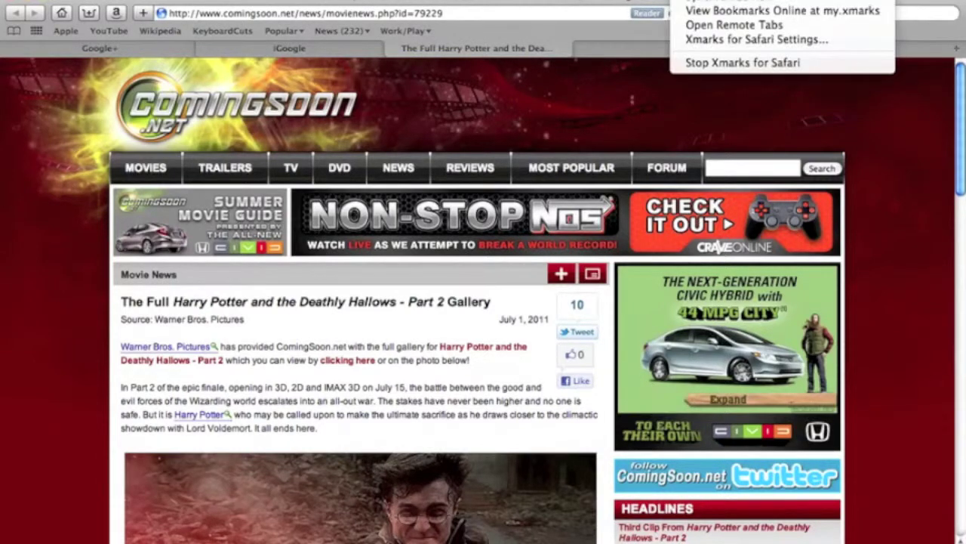
click(690, 2)
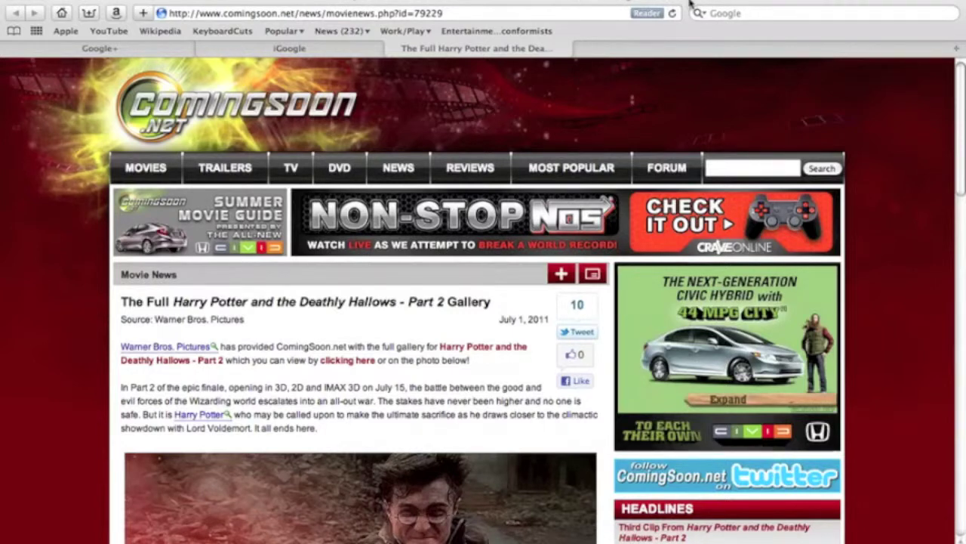
click(514, 35)
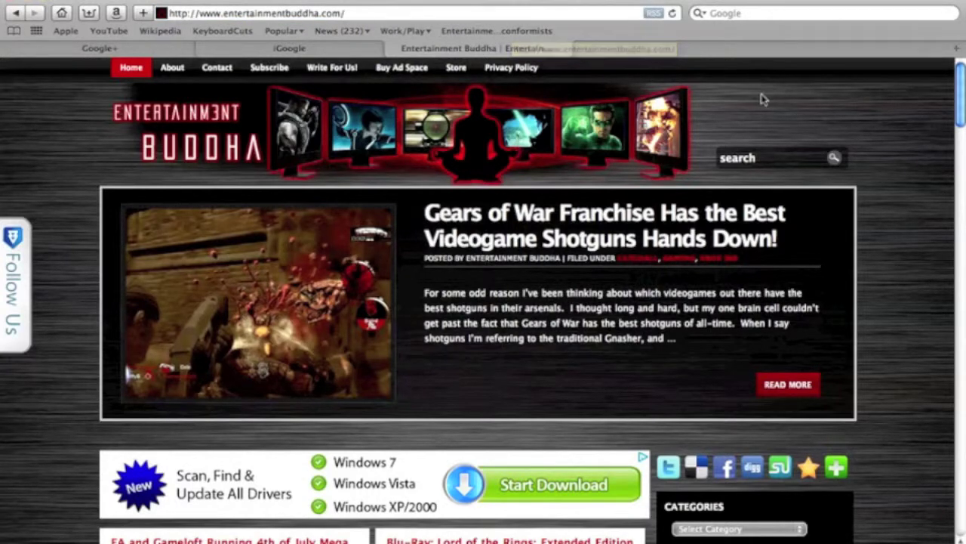
key(super+Tab)
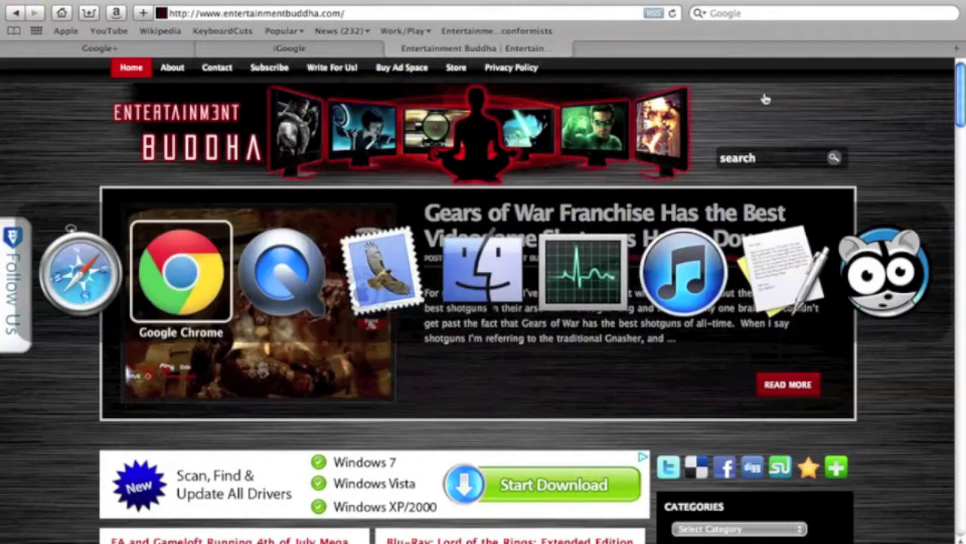
key(super+Tab)
click(177, 296)
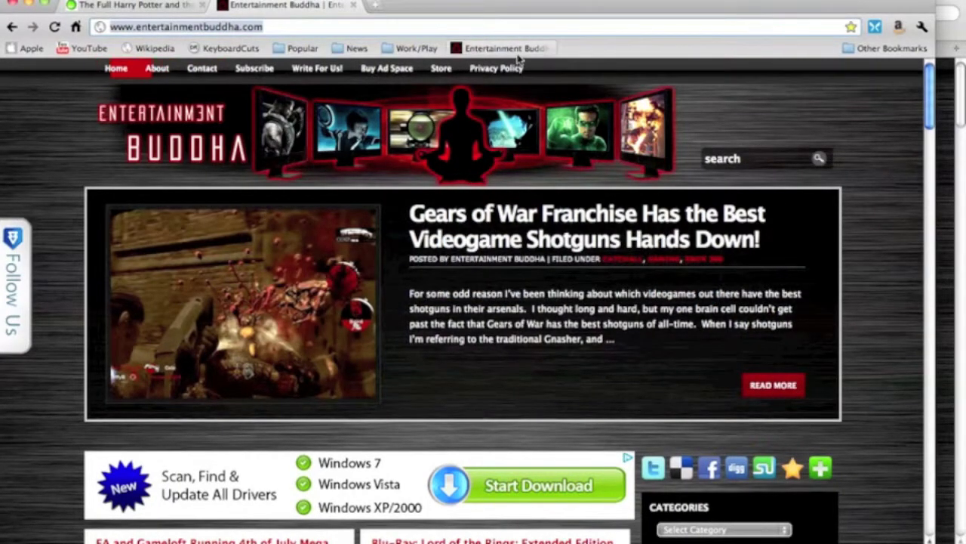
key(super+Tab)
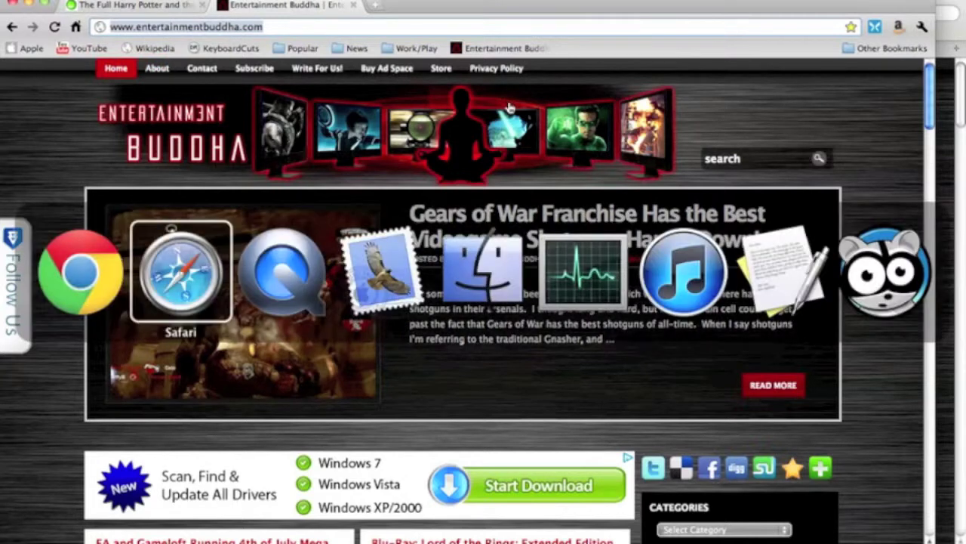
click(138, 271)
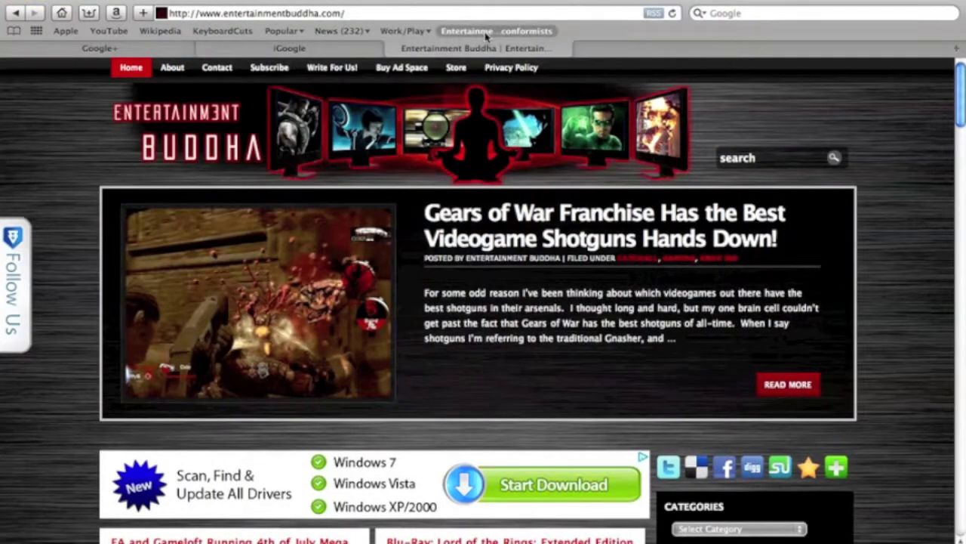
right_click(545, 34)
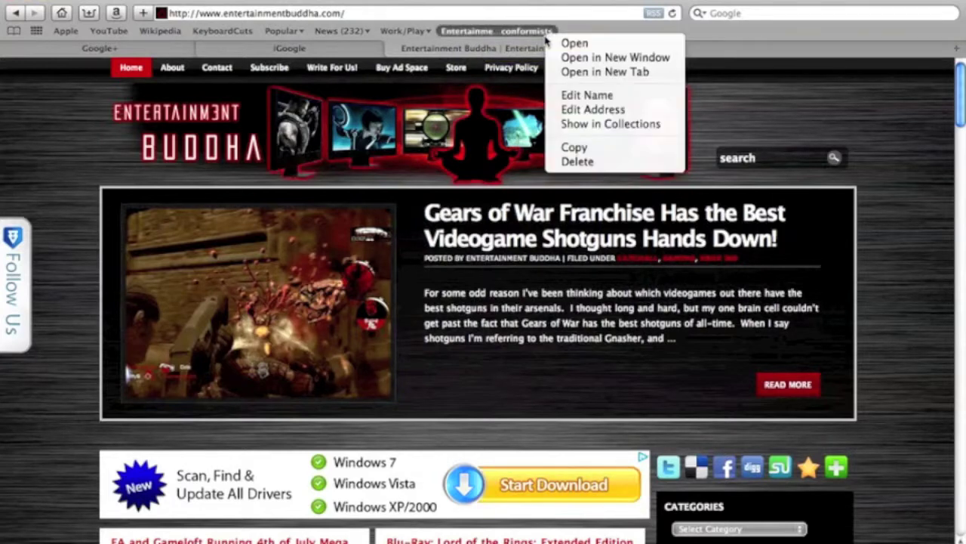
Delete the Entertainment Buddha bookmark from Safari's bookmarks bar and run Xmarks Sync Now.
click(599, 161)
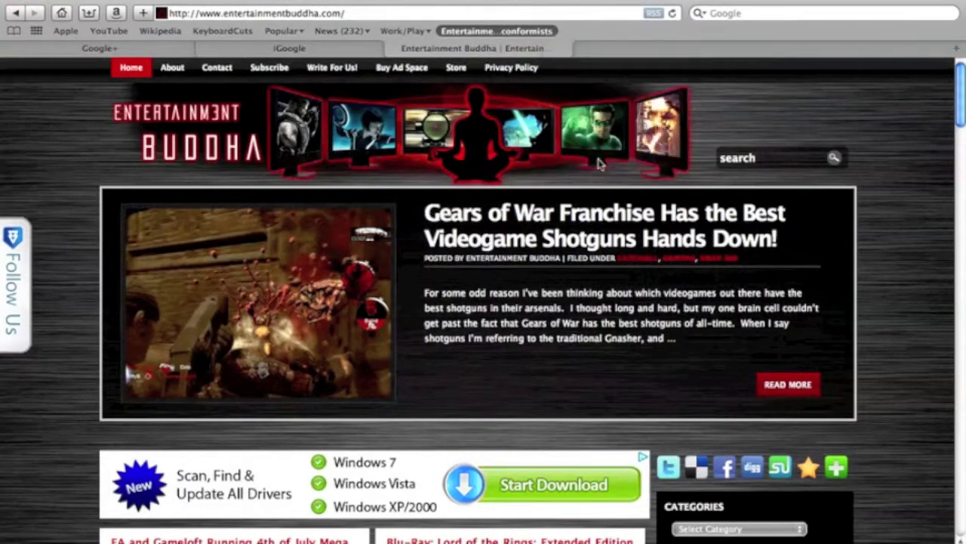
click(676, 4)
click(684, 4)
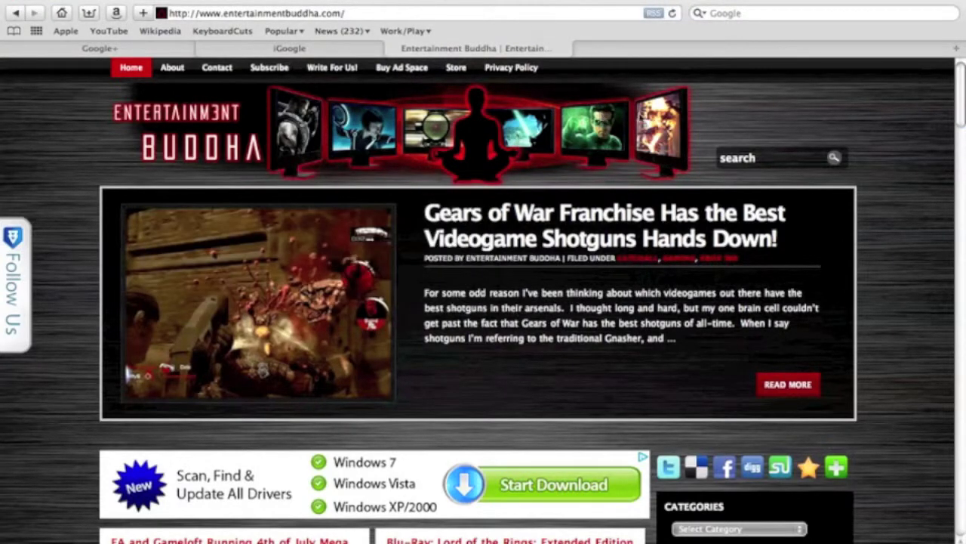
key(super+Tab)
mouse_move(367, 266)
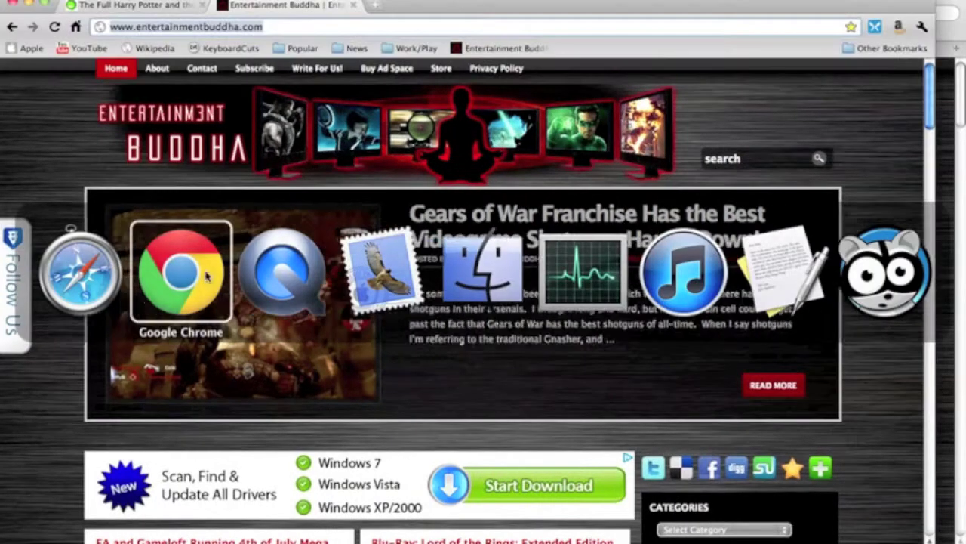
Bring Chrome forward and run Xmarks Synchronize Now to remove the Entertainment Buddha bookmark.
click(182, 272)
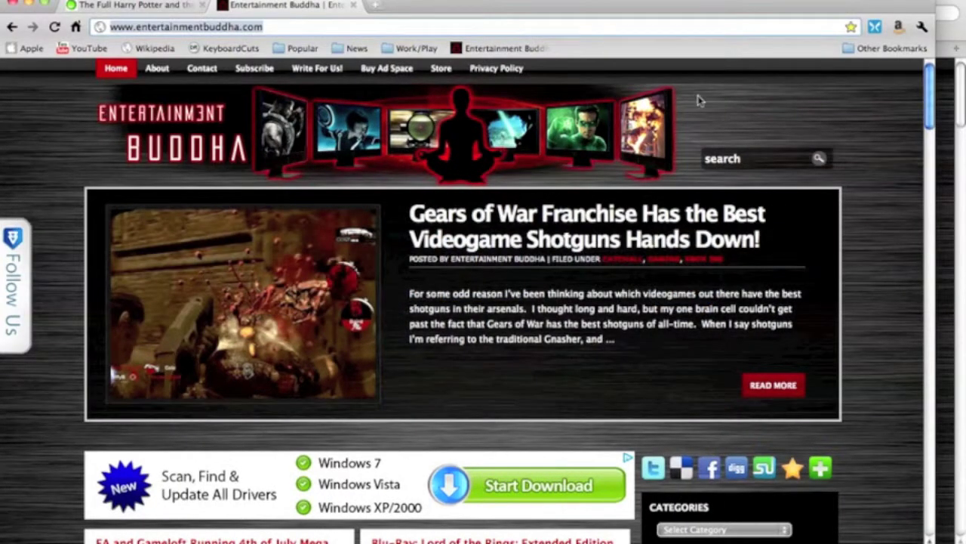
click(877, 27)
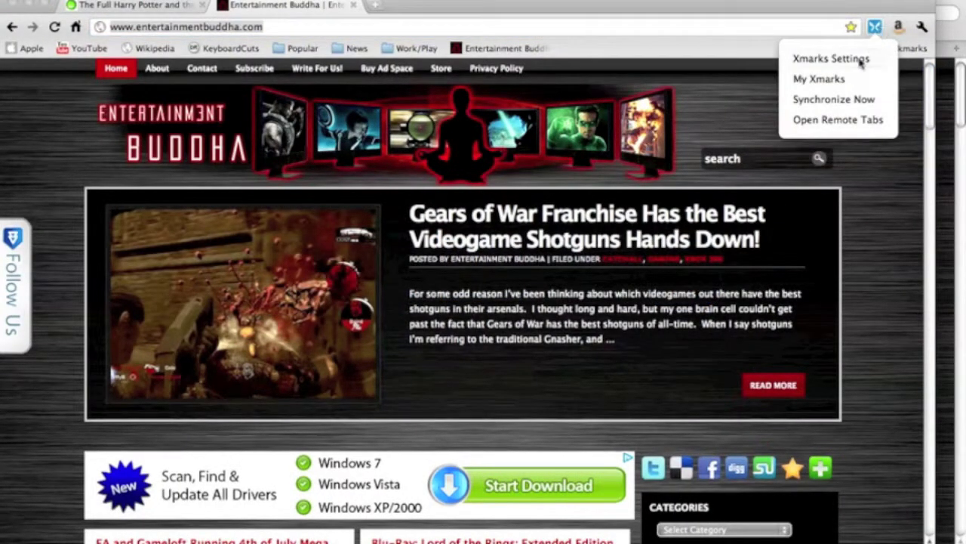
click(844, 98)
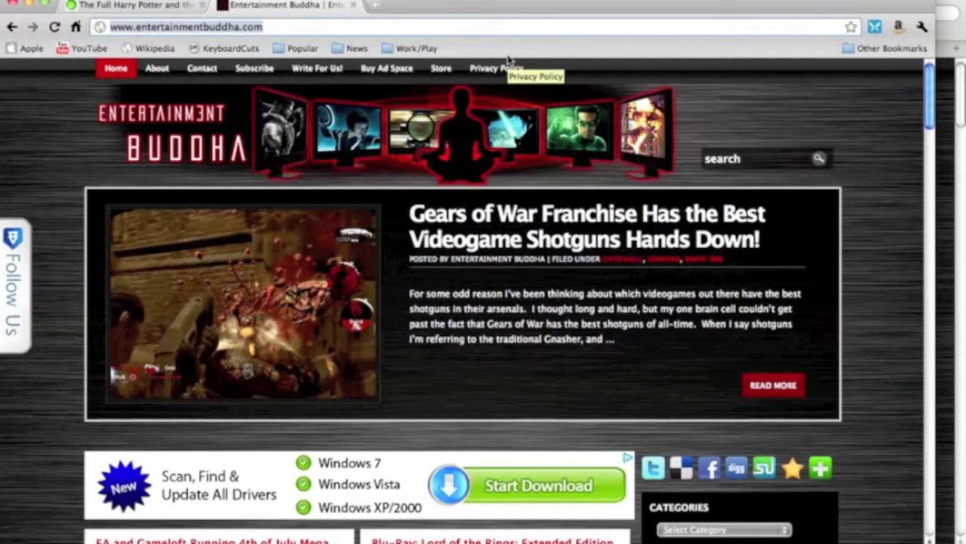
text(www.)
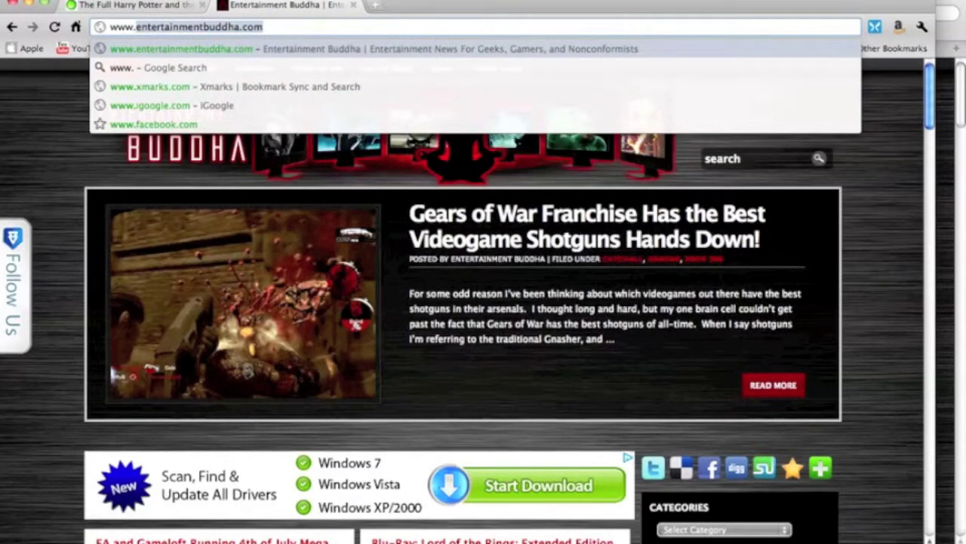
text(xmarks)
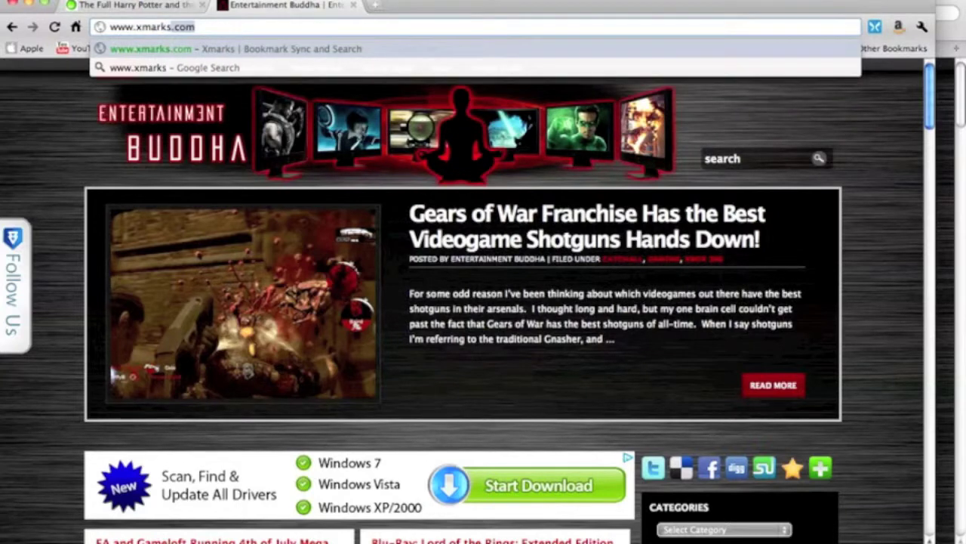
key(BackSpace)
text(.com)
key(Return)
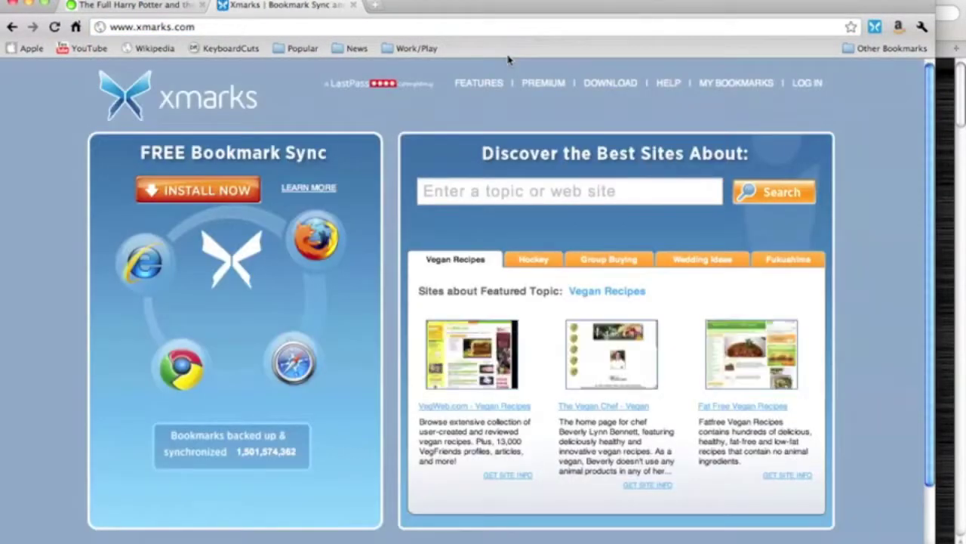